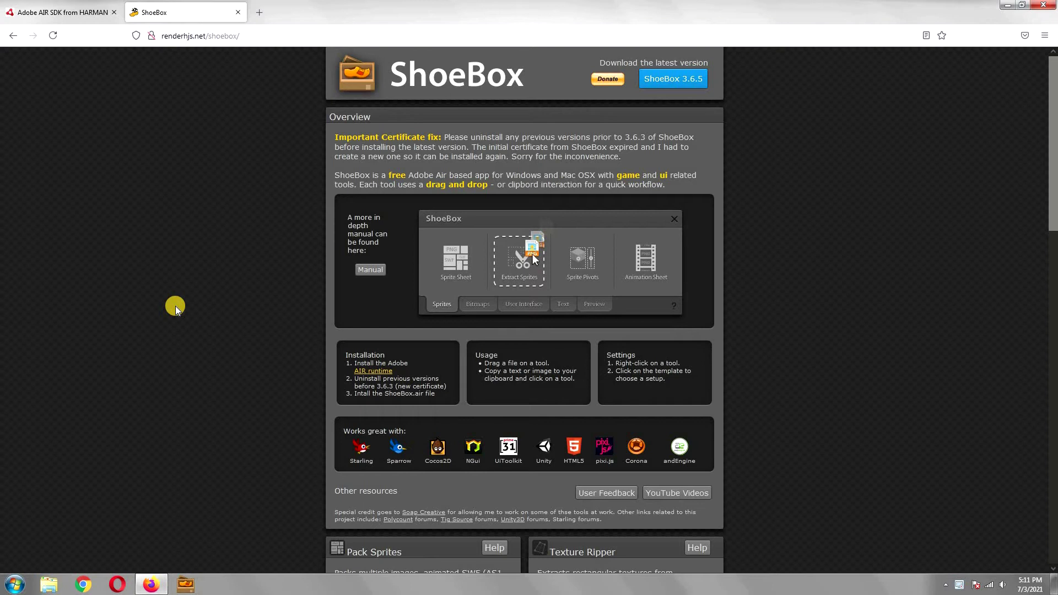
View the Adobe AIR runtime download page on the ShoeBox site
click(71, 17)
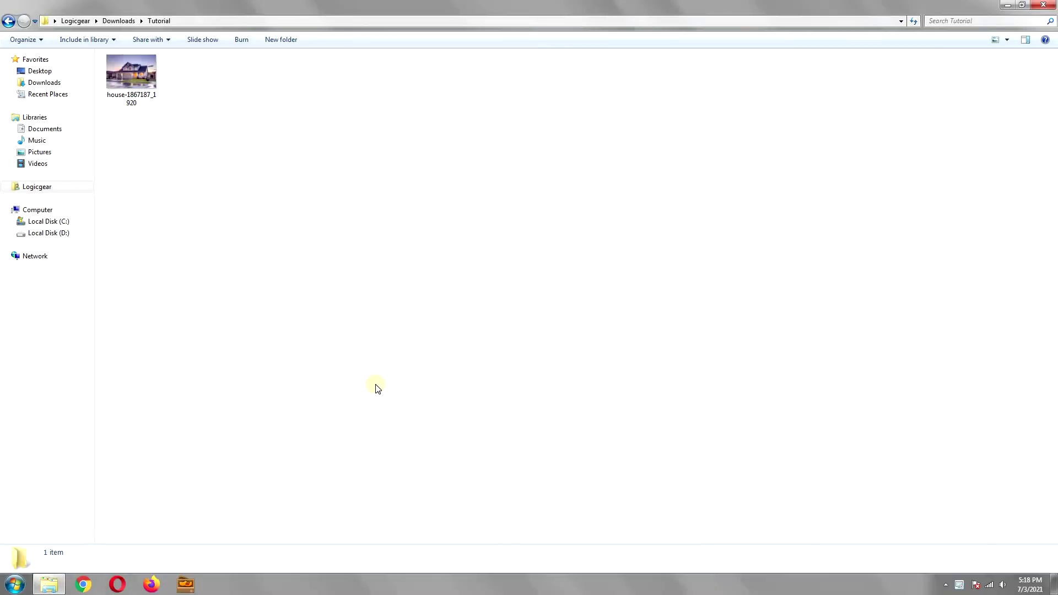
Launch ShoeBox, show its Bitmaps tools and drop the house photo onto Texture Ripper
click(187, 587)
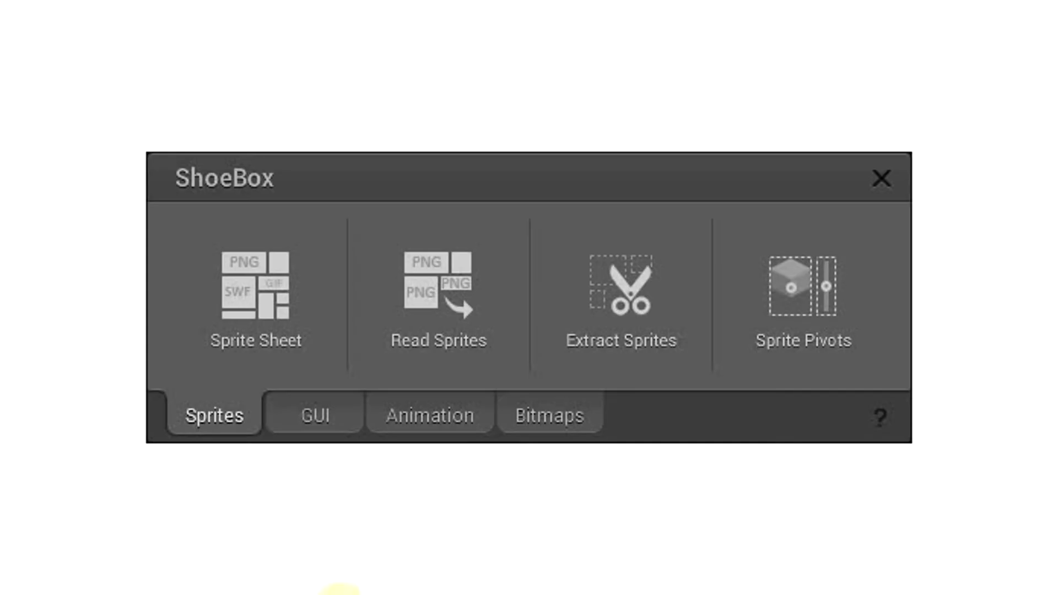
click(316, 417)
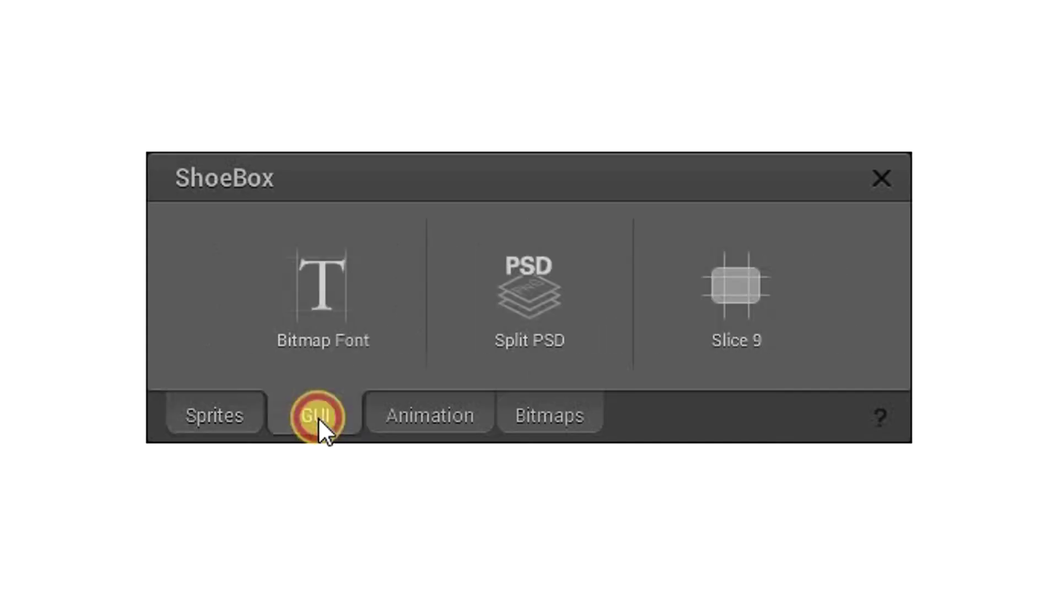
click(418, 417)
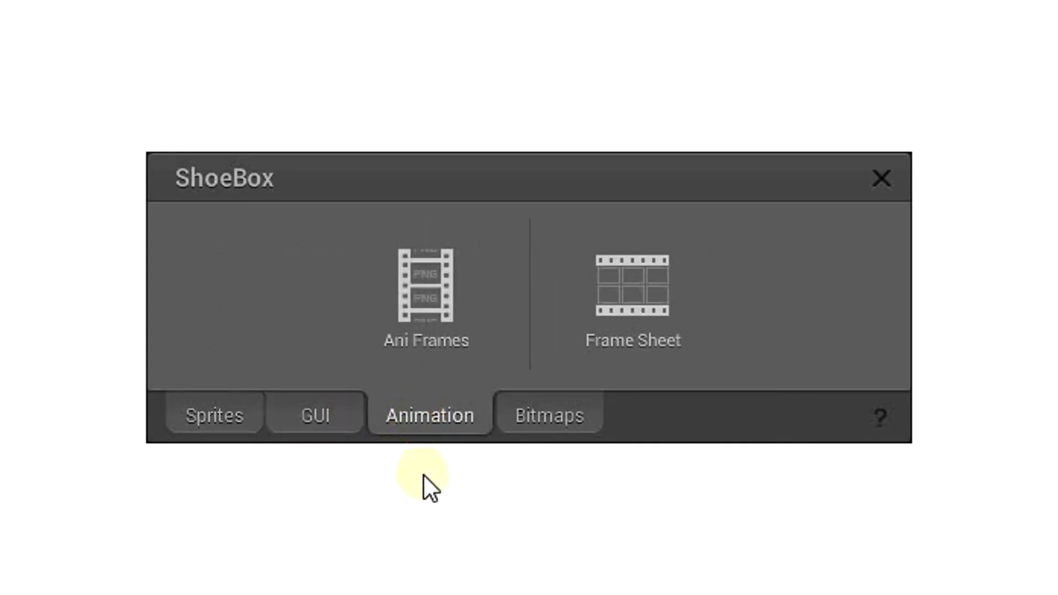
click(542, 419)
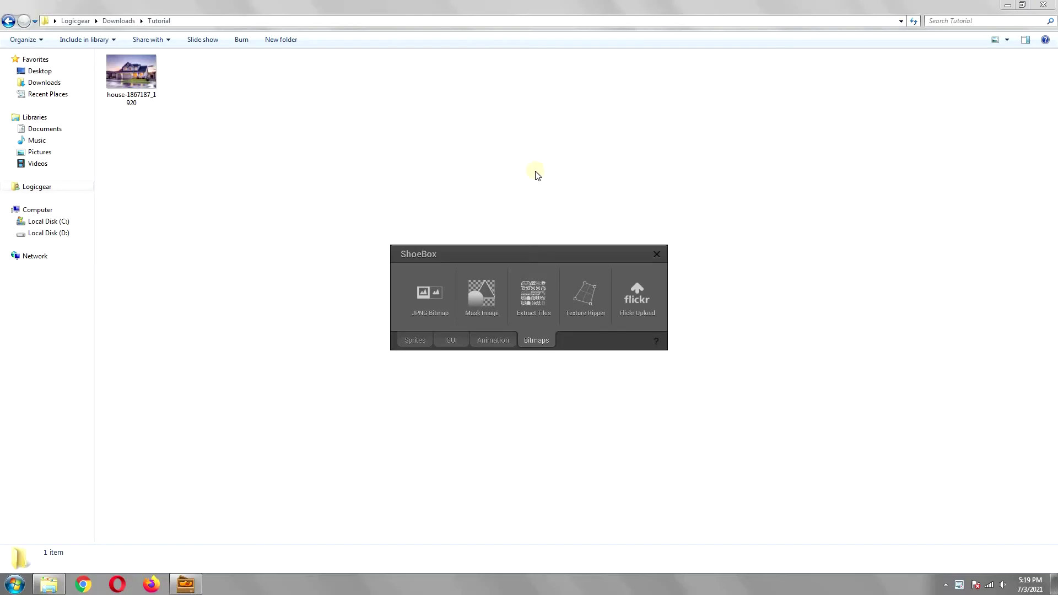
drag(129, 82, 586, 313)
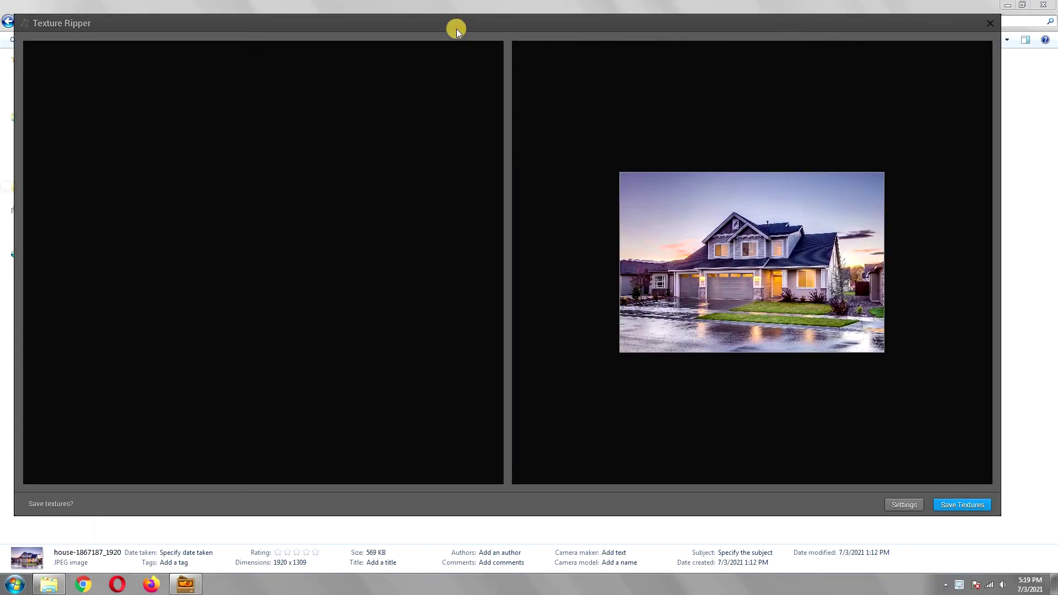
Reposition the Texture Ripper window and zoom and pan the photo onto the upstairs window
drag(457, 28, 491, 57)
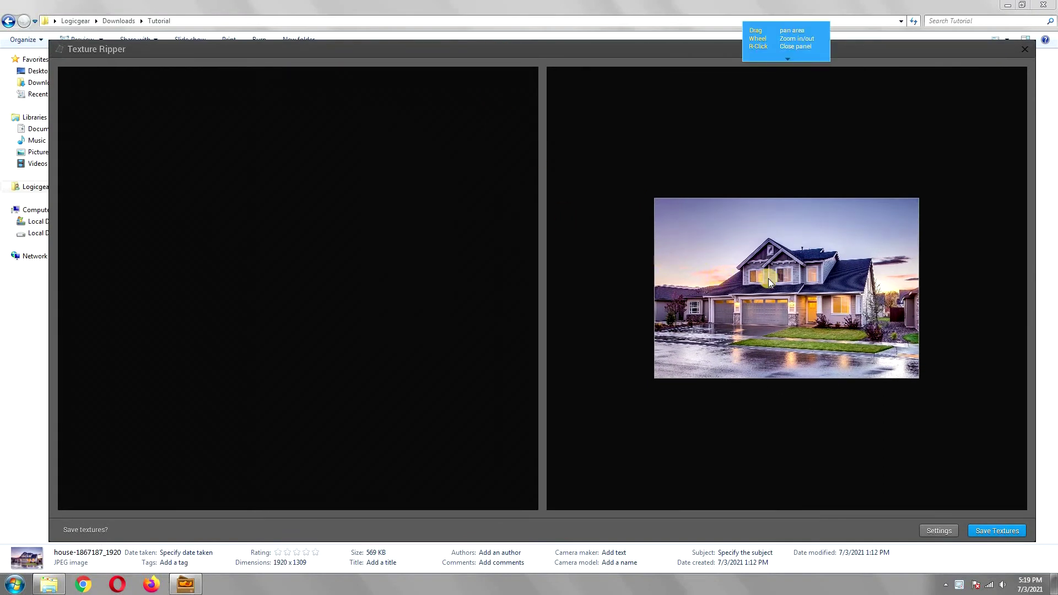
scroll(782, 278, up, 3)
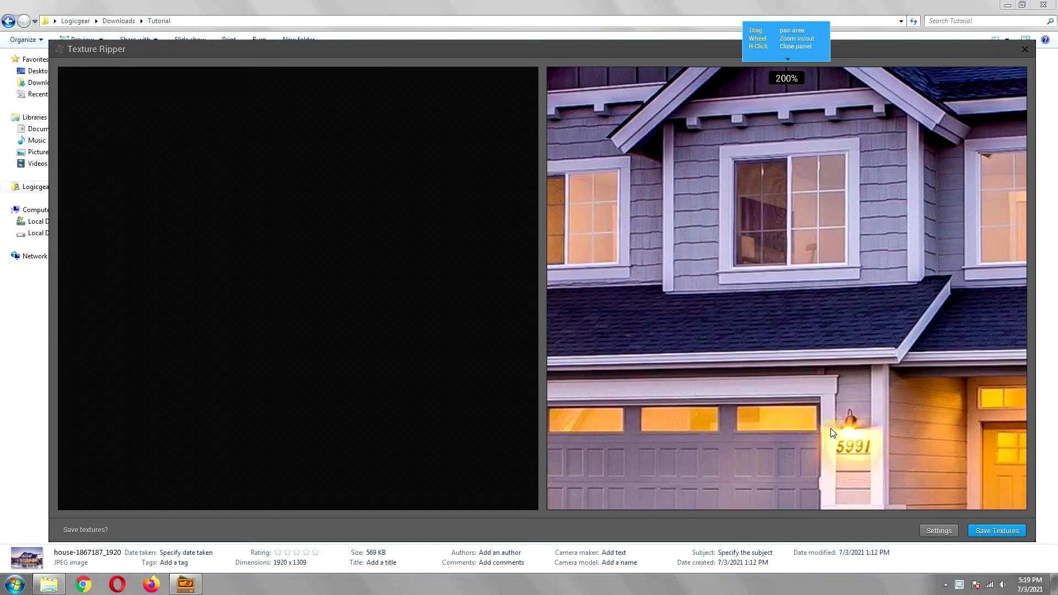
drag(835, 352, 792, 388)
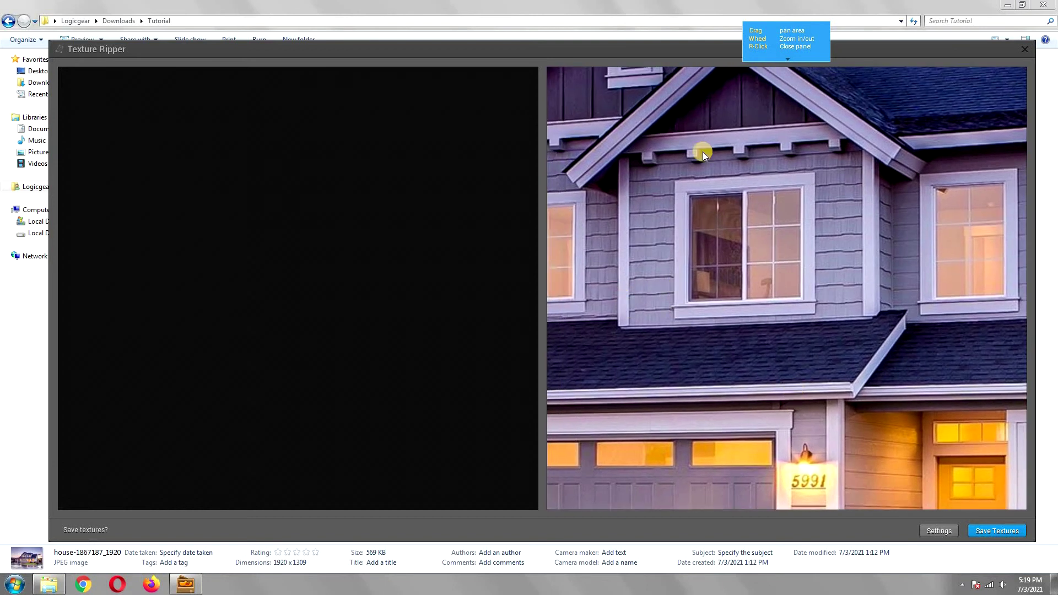
scroll(719, 236, up, 2)
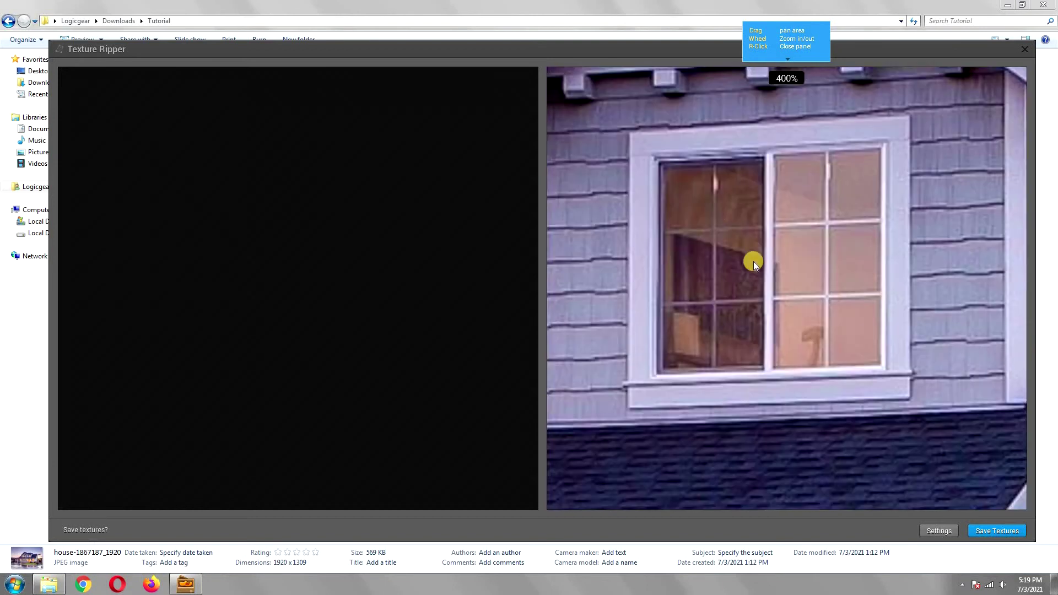
drag(752, 262, 769, 293)
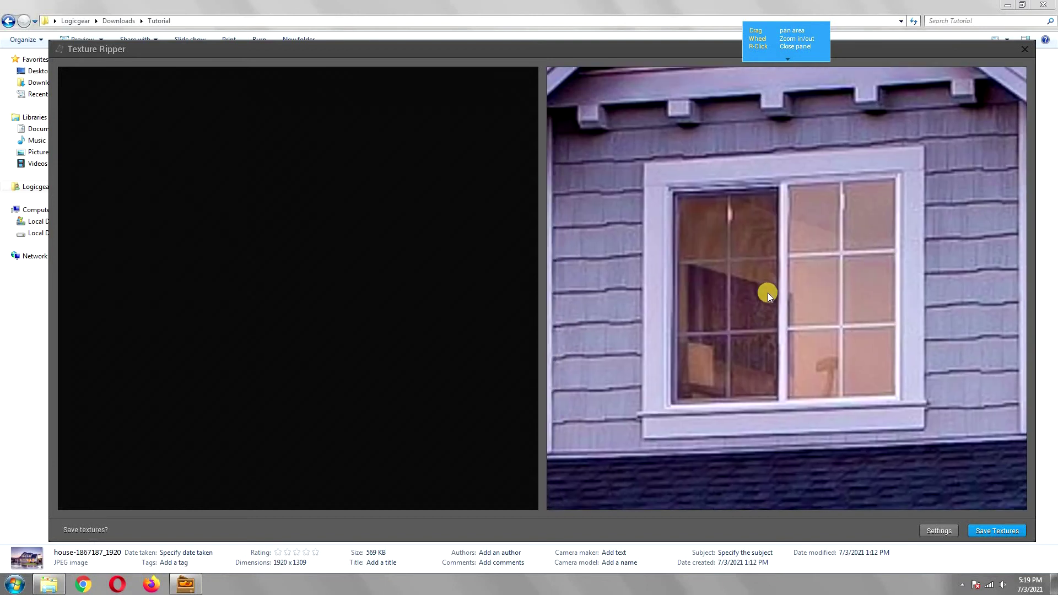
Trace the first upstairs window as a four-corner quad
click(643, 163)
click(924, 146)
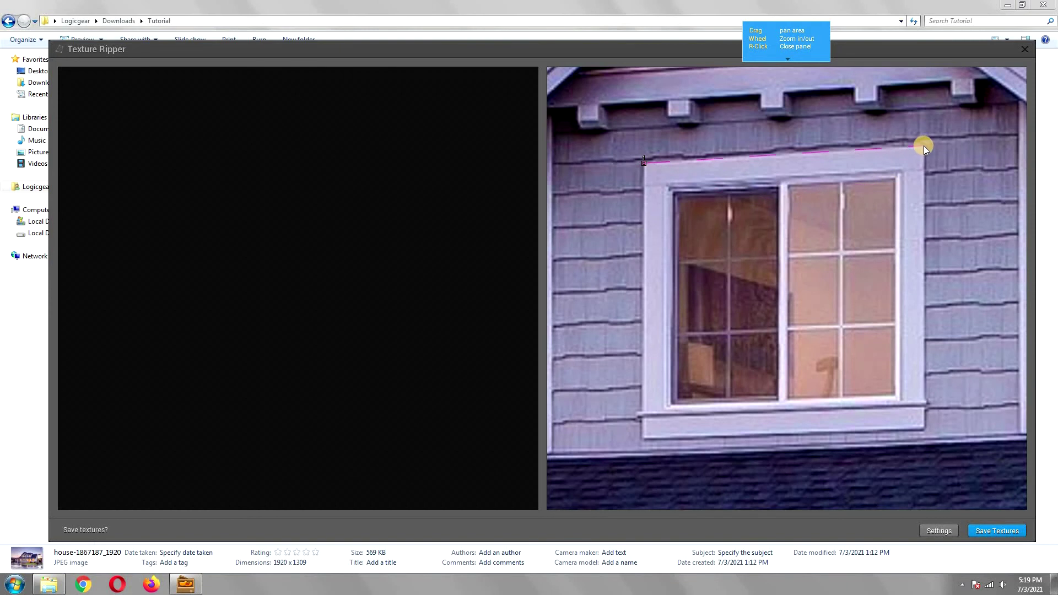
click(925, 427)
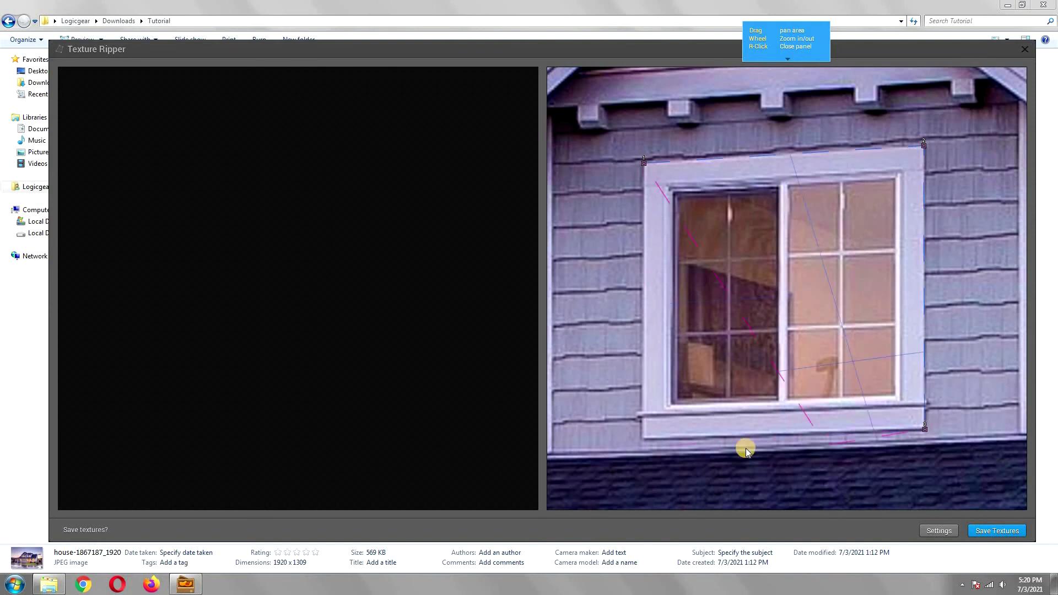
click(642, 438)
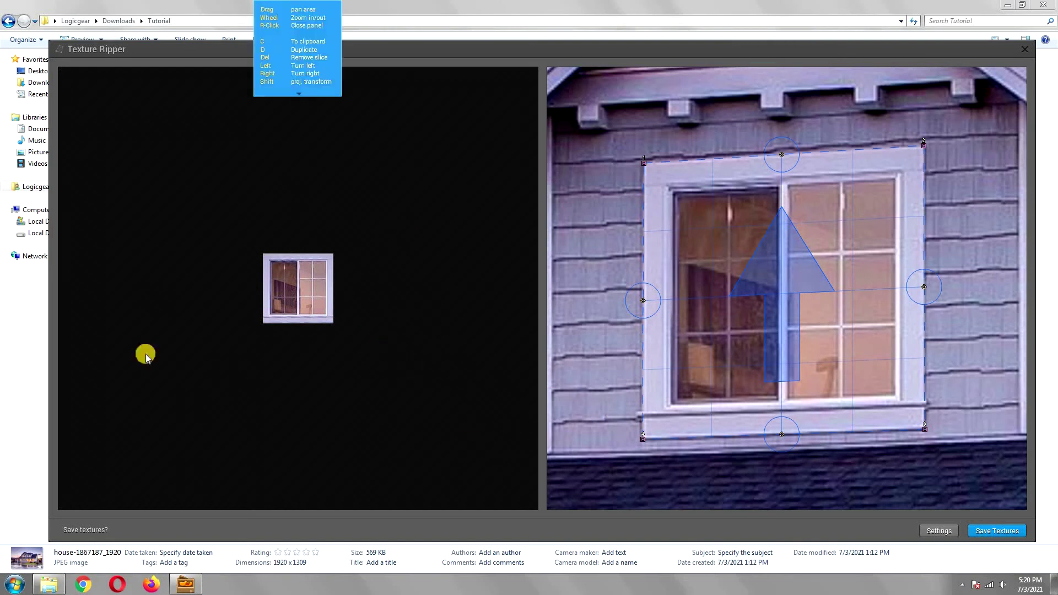
scroll(353, 311, up, 2)
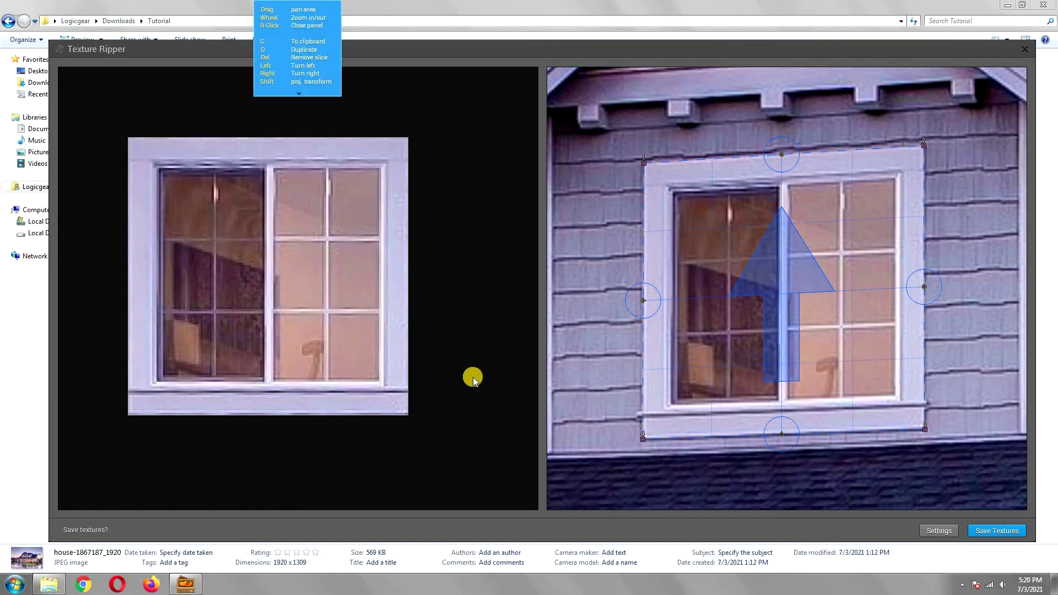
scroll(472, 402, down, 3)
scroll(631, 459, down, 3)
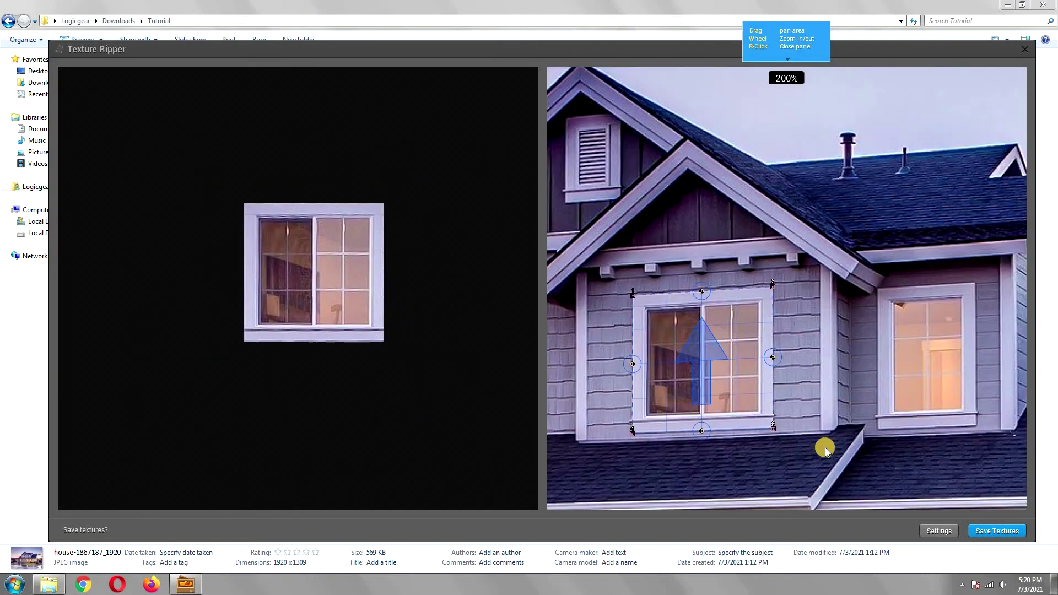
scroll(772, 436, up, 4)
scroll(807, 359, down, 3)
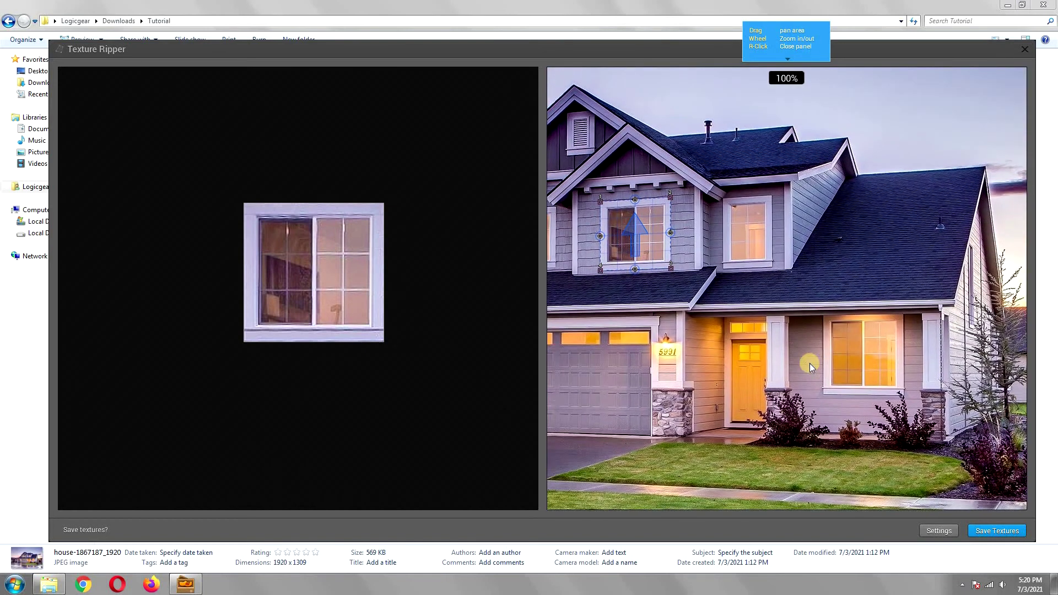
scroll(746, 229, up, 4)
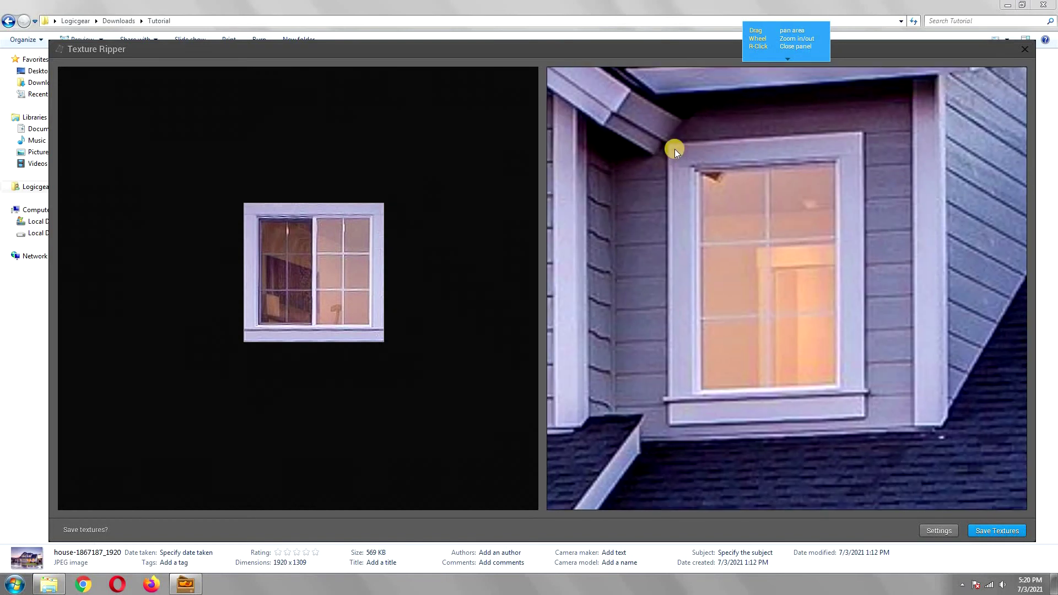
Trace the second gable window's quad, then zoom in on the garage door
click(863, 133)
click(865, 417)
click(666, 426)
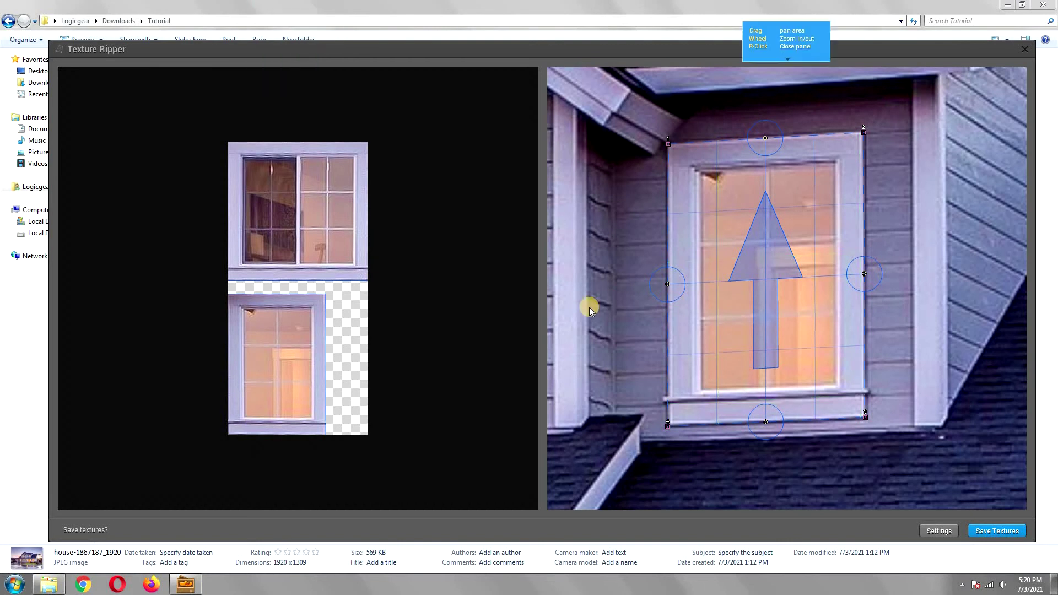
scroll(590, 306, down, 5)
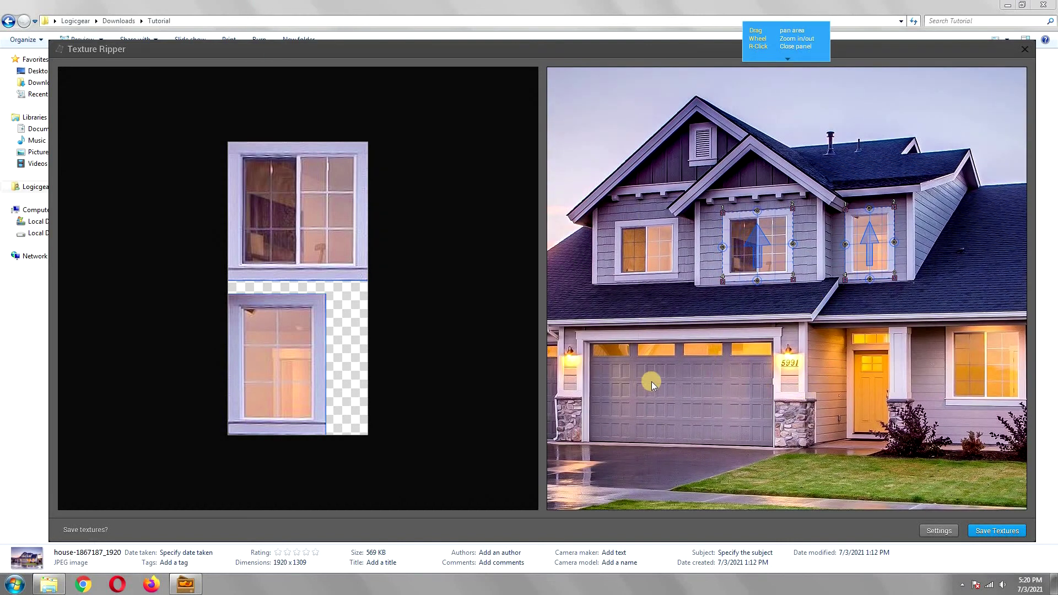
scroll(678, 369, up, 3)
scroll(716, 331, up, 3)
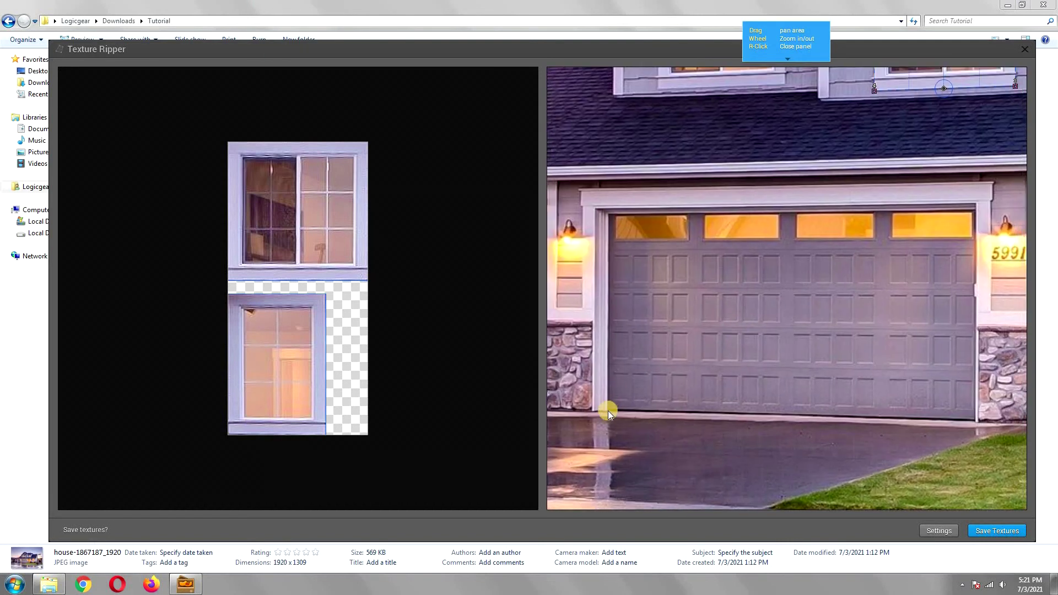
Outline the garage door with a corner quad
click(609, 214)
click(974, 210)
click(974, 419)
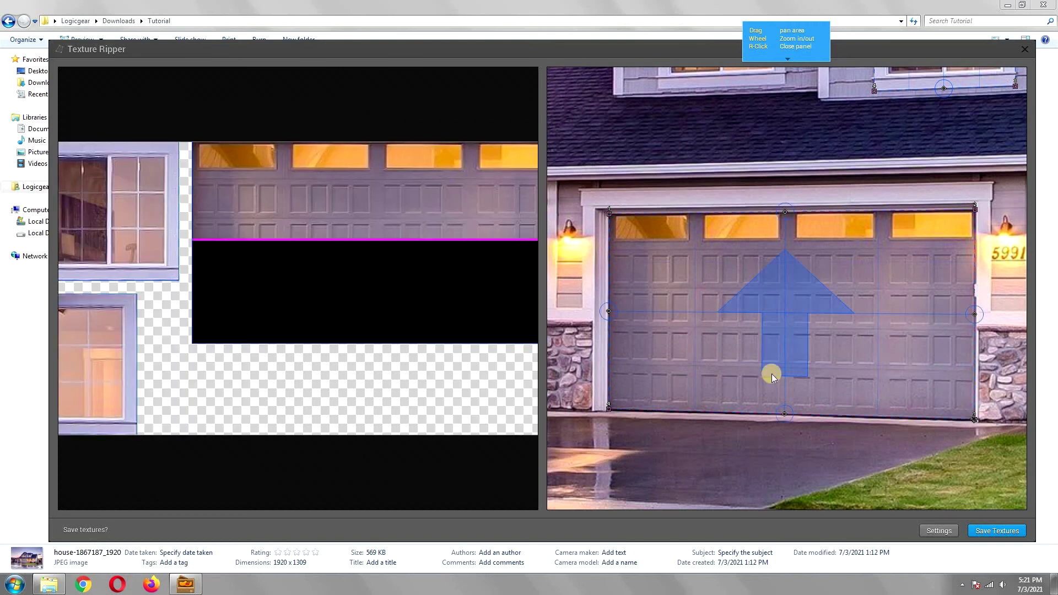
scroll(386, 386, up, 3)
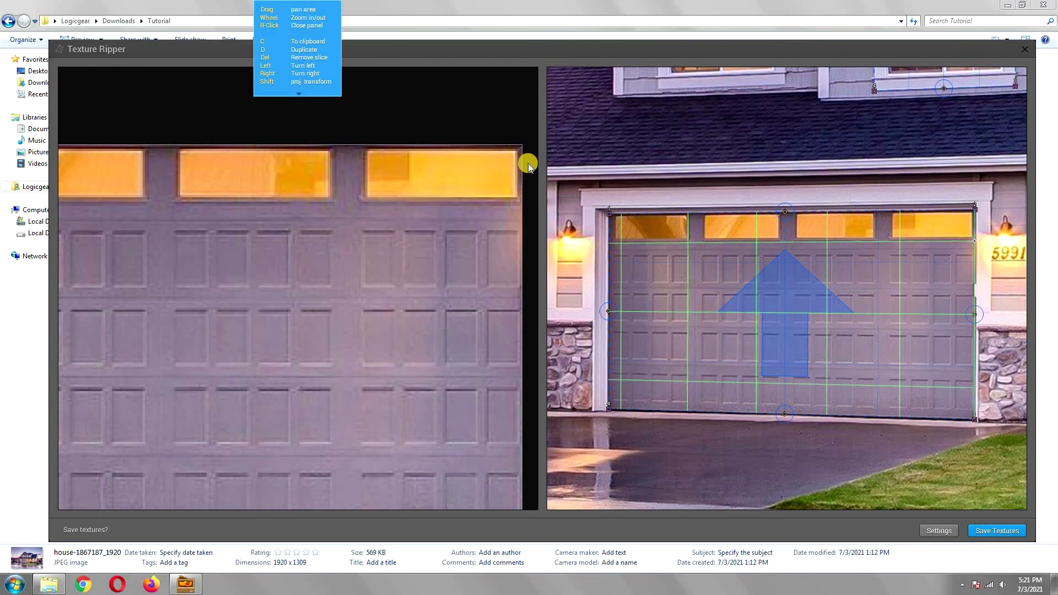
drag(524, 160, 154, 114)
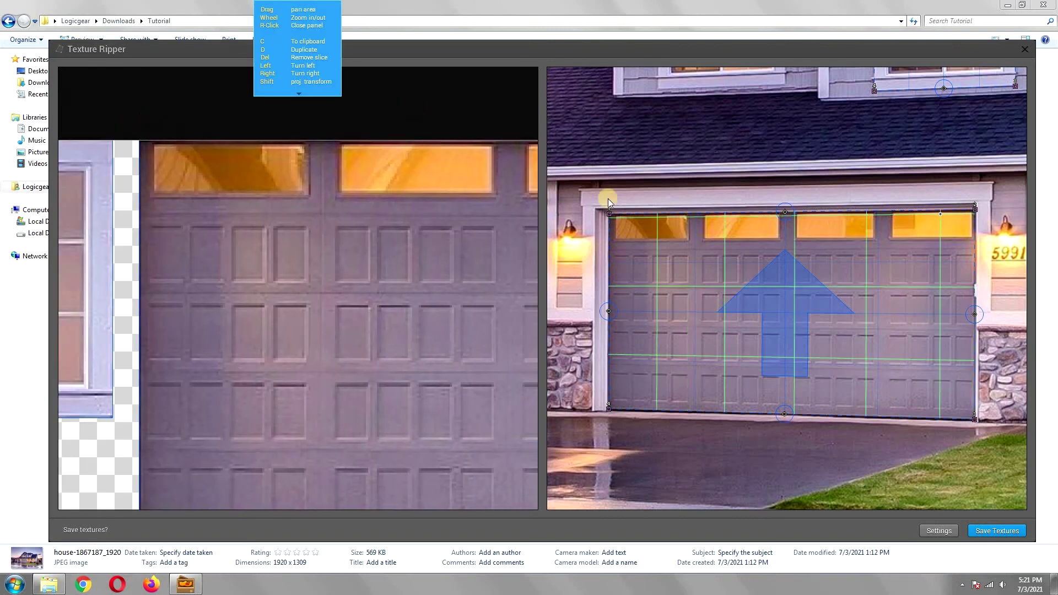
scroll(608, 200, up, 5)
Fit the garage quad's top-left and bottom-left corners to the door edges
drag(703, 210, 705, 208)
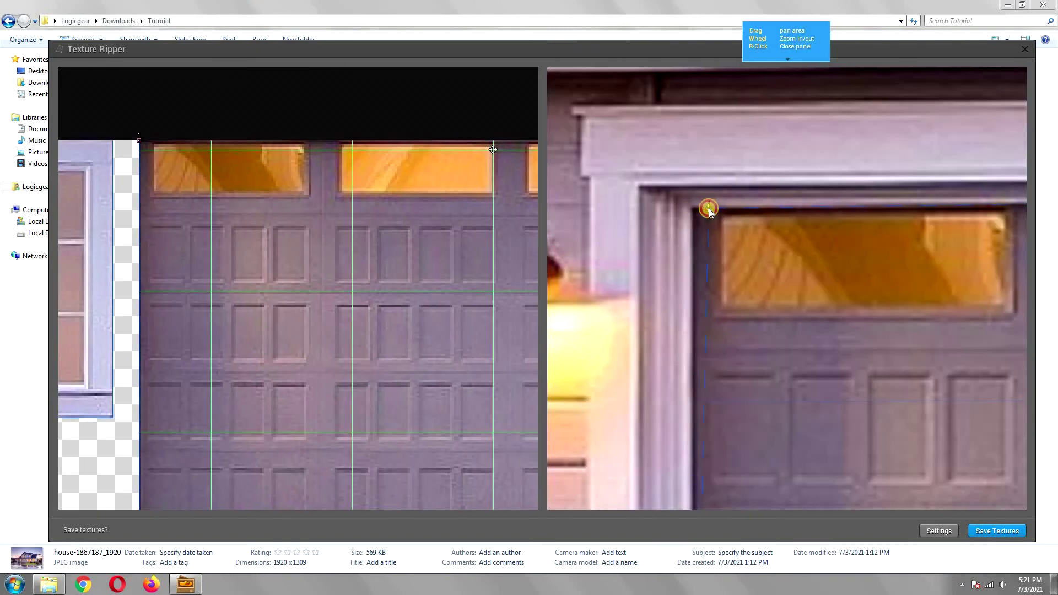
drag(767, 333, 732, 289)
drag(672, 496, 683, 491)
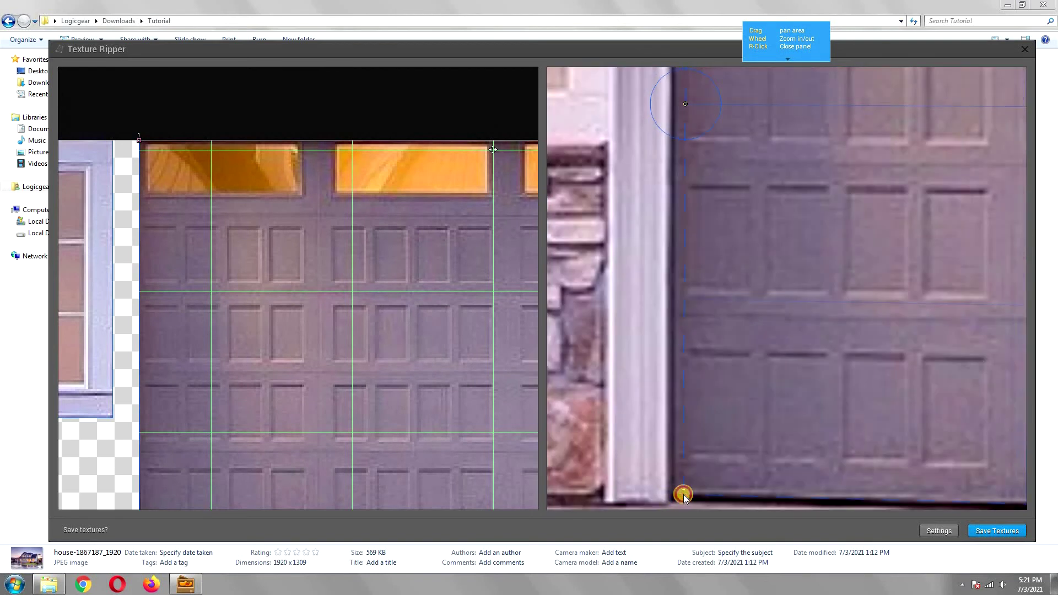
scroll(293, 300, down, 3)
scroll(293, 300, up, 2)
scroll(238, 393, up, 1)
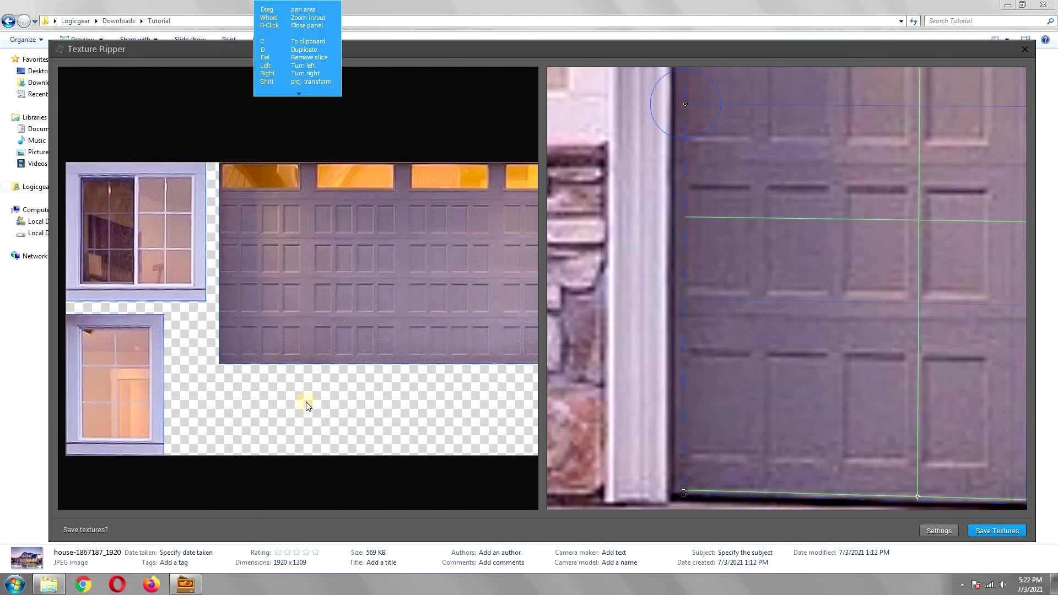
scroll(702, 291, down, 4)
scroll(772, 380, down, 2)
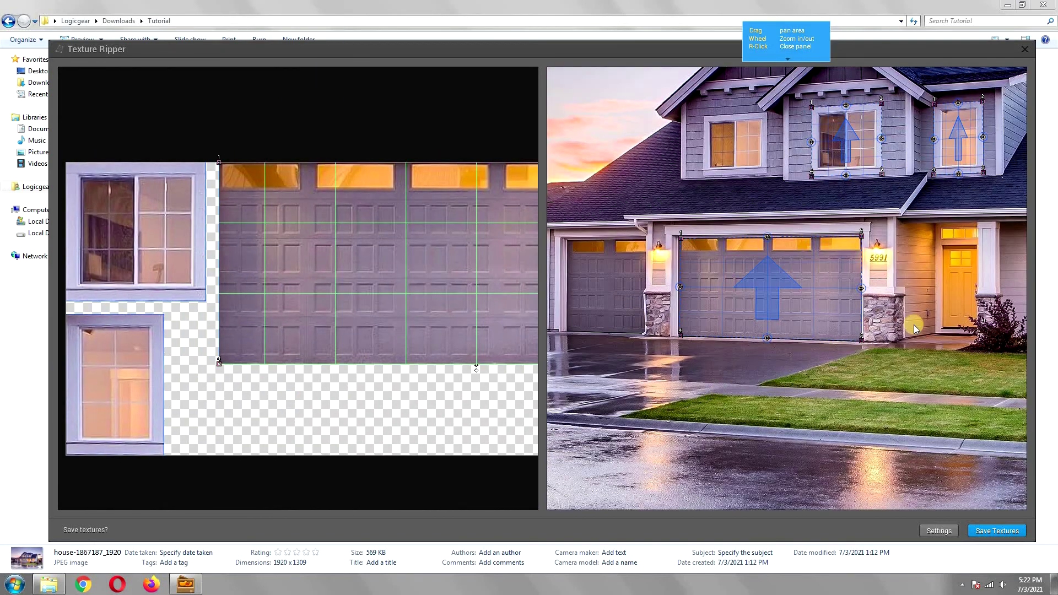
drag(914, 325, 767, 366)
scroll(756, 378, up, 3)
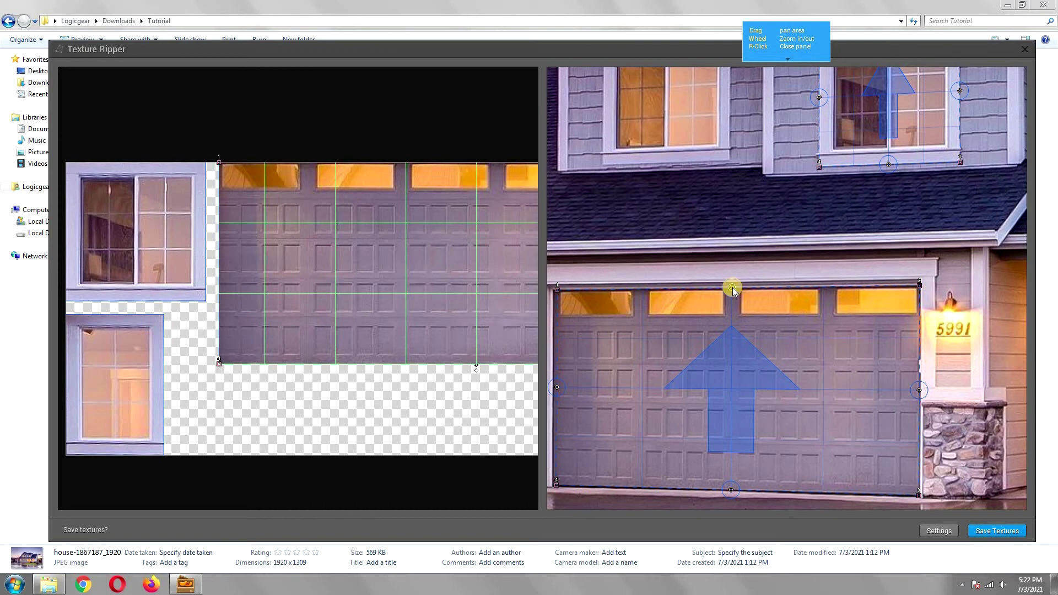
Raise the garage slice's top edge to the trim and move the roof slice toward the sheet's centre
mouse_move(733, 287)
mouse_down()
mouse_move(727, 277)
mouse_move(733, 291)
mouse_up()
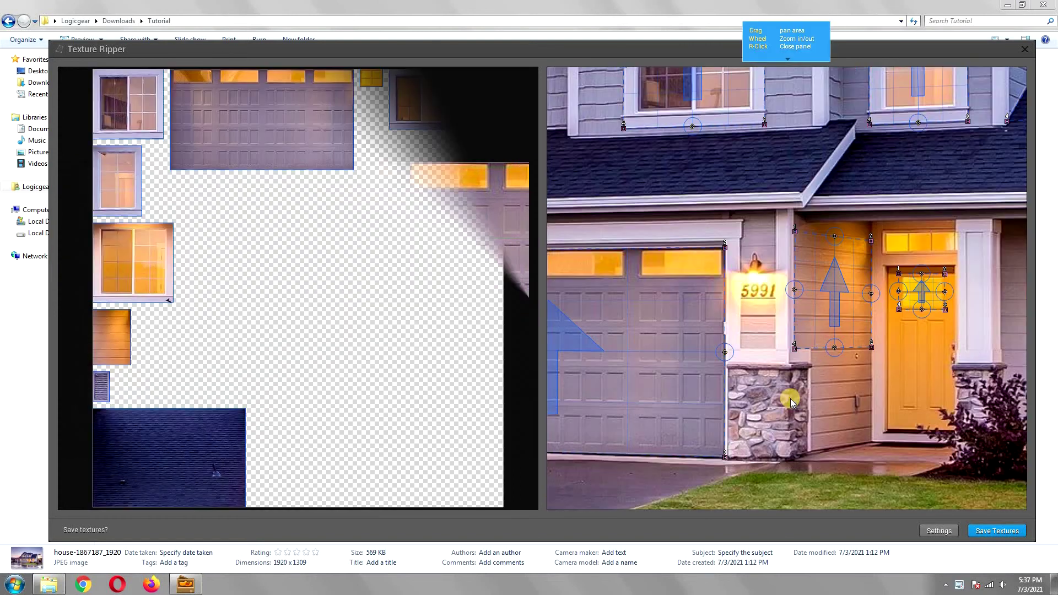
drag(790, 399, 597, 330)
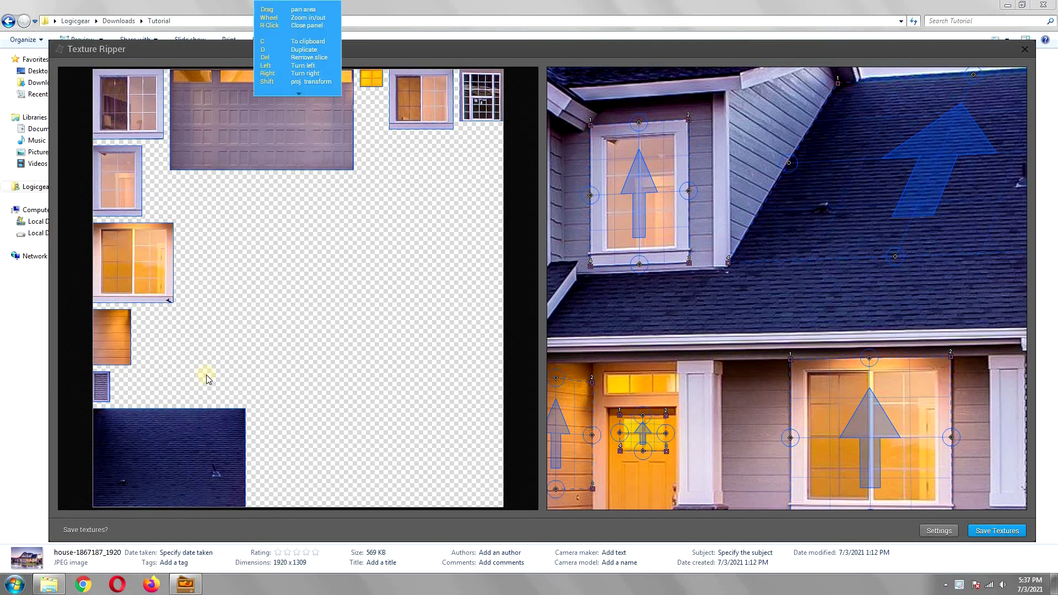
drag(160, 446, 263, 232)
Move the window, grid-window and small yellow slices into the sheet's empty gaps
click(433, 99)
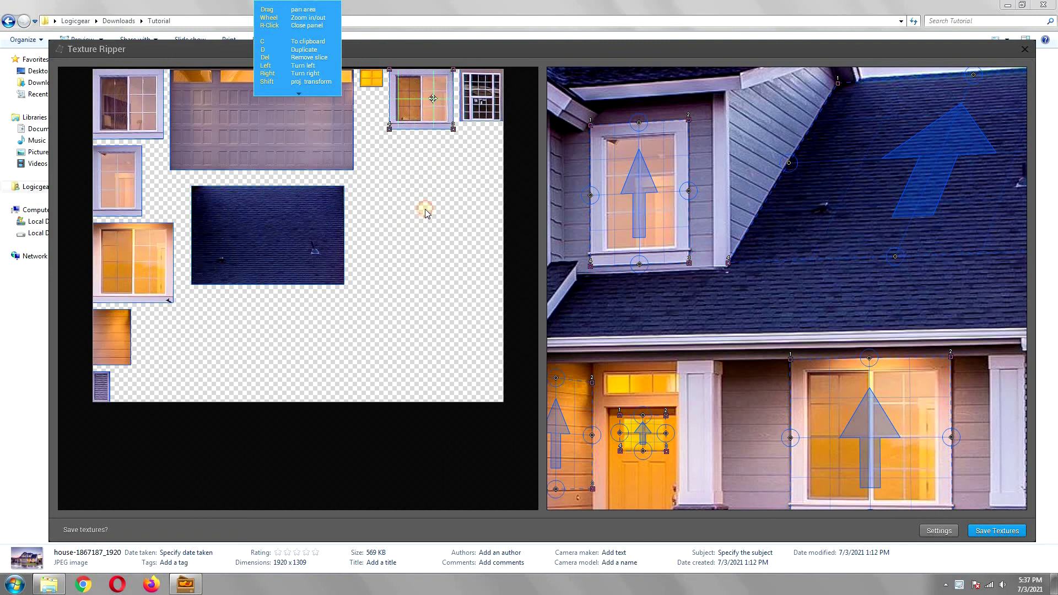
drag(426, 213, 187, 355)
click(479, 102)
drag(395, 246, 244, 349)
drag(371, 78, 337, 266)
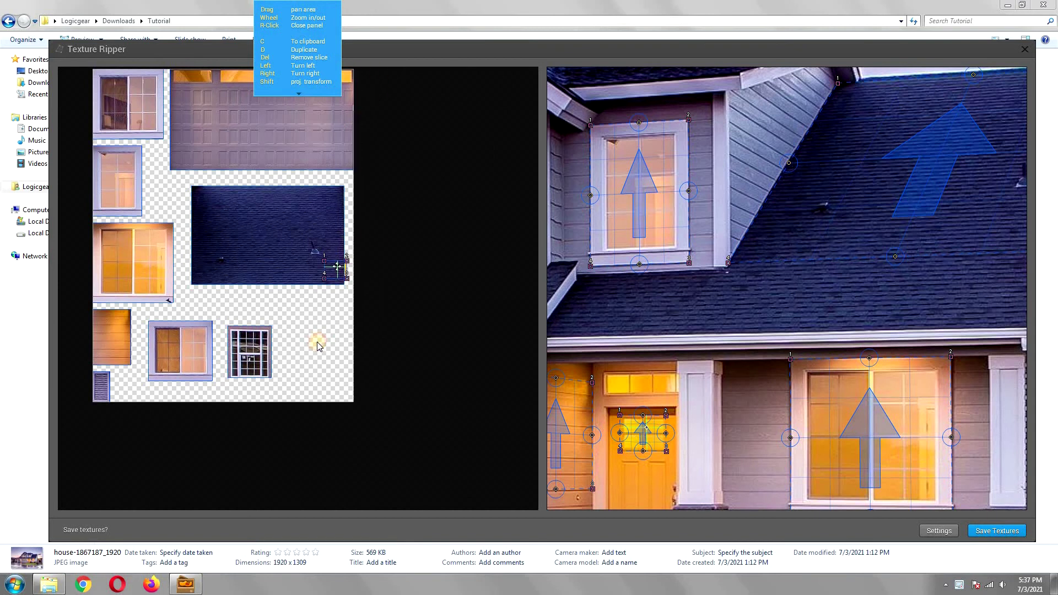
drag(319, 347, 309, 345)
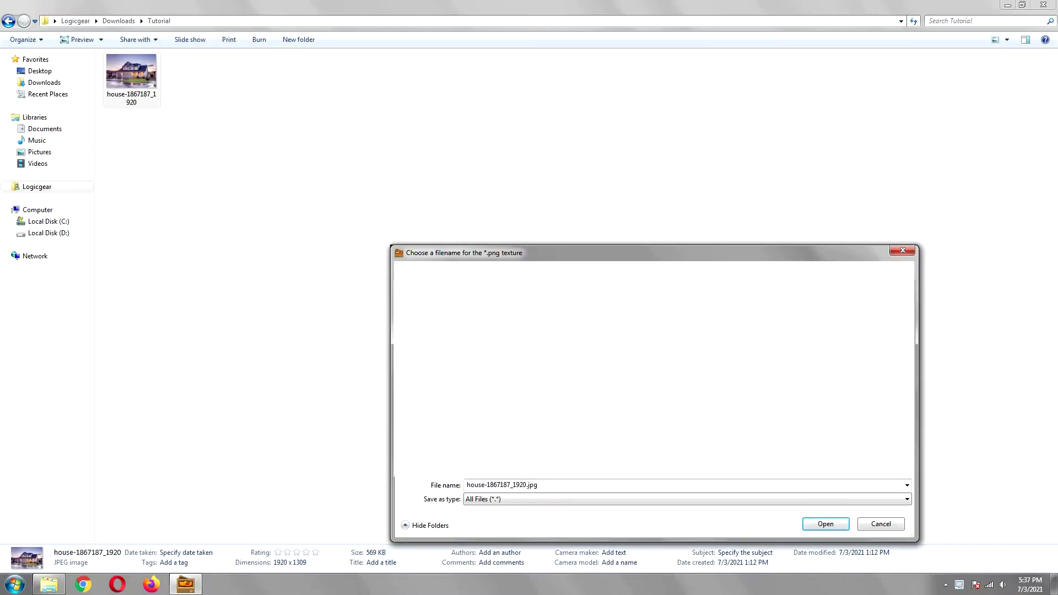
Keep the name house-1867187_1920.jpg in the save dialog and save into Tutorial
drag(576, 259, 510, 142)
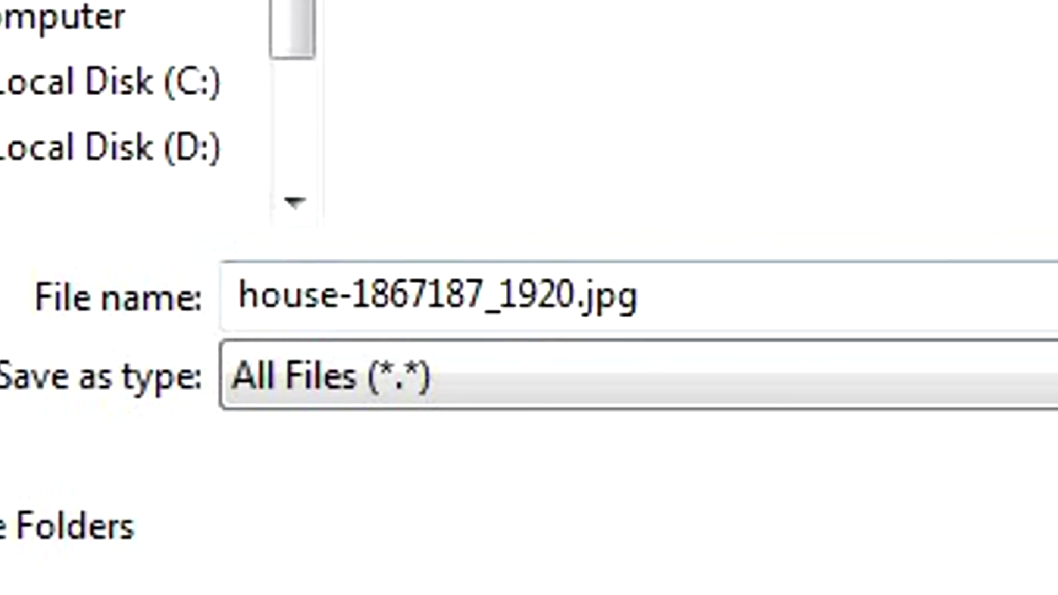
click(766, 411)
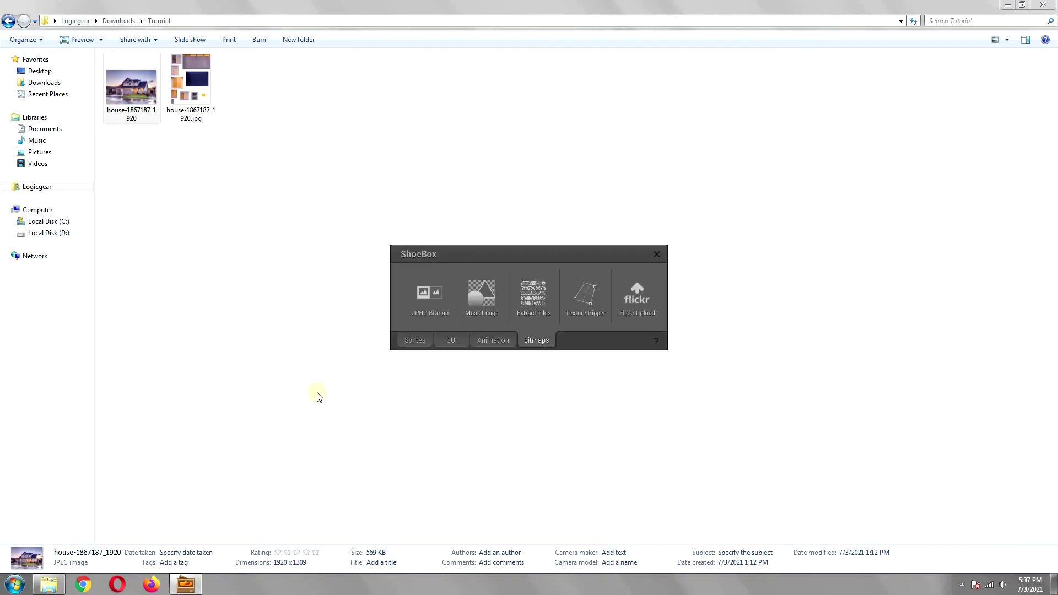
Open house-1867187_1920.jpg in Photo Viewer, maximize it and zoom in on the slices
double_click(191, 83)
click(608, 202)
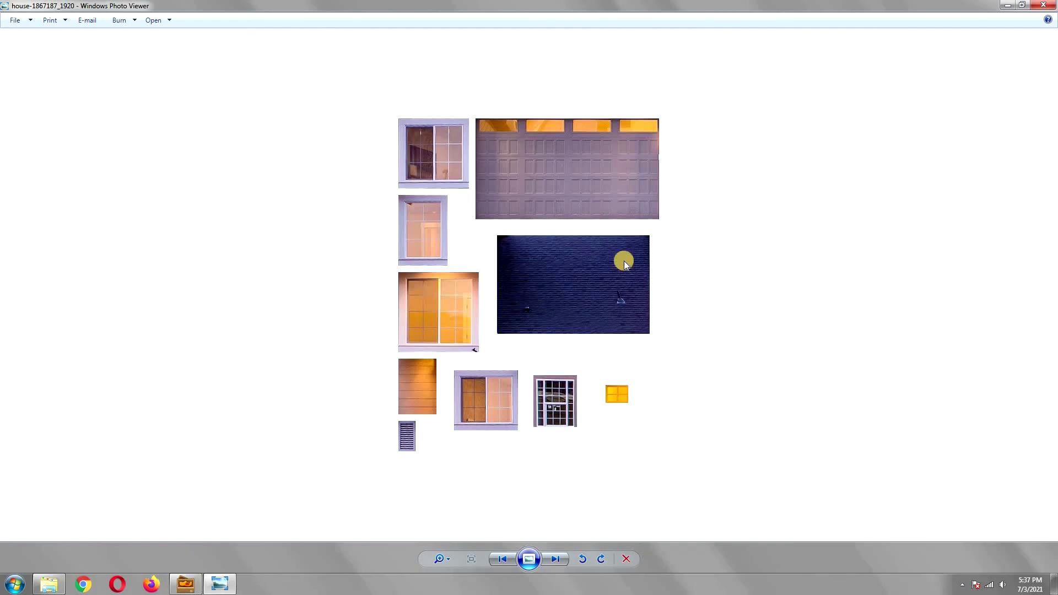
scroll(613, 293, up, 1)
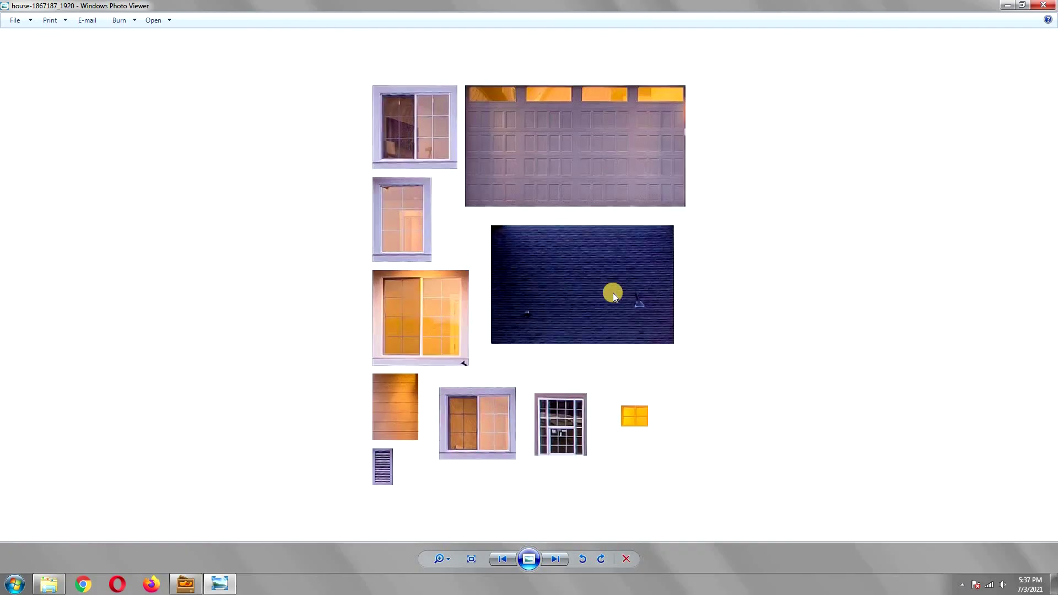
scroll(613, 292, up, 1)
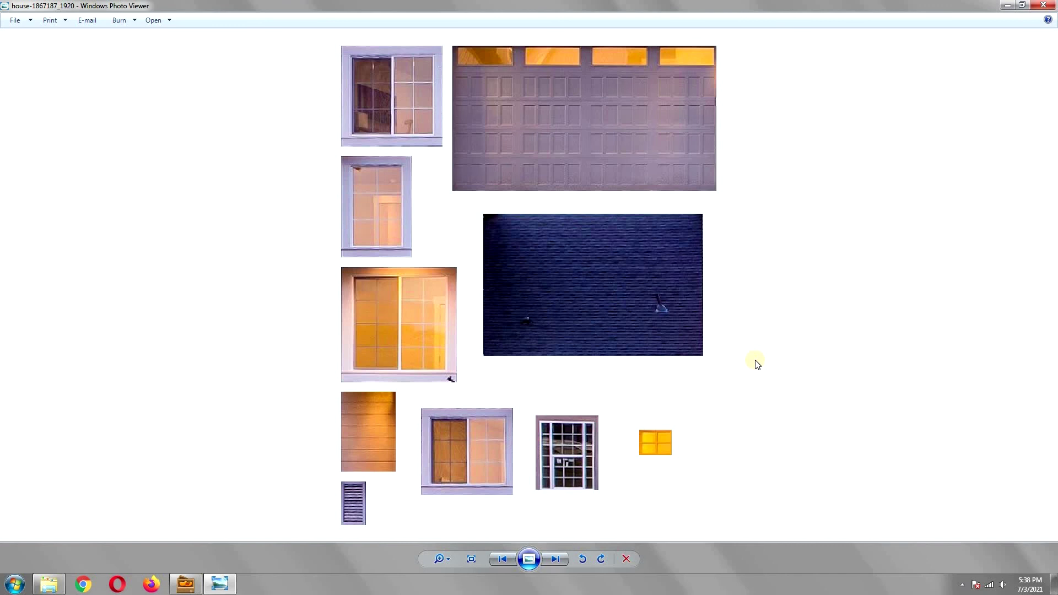